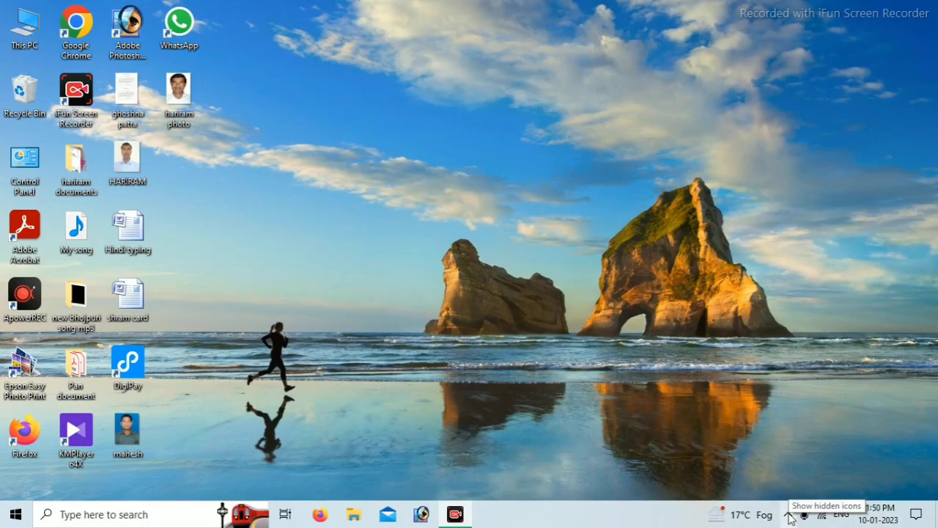
Step: Check the hidden notification-area icons for the missing battery icon and dismiss the list
{"action": "left_click", "coordinate": [790, 517]}
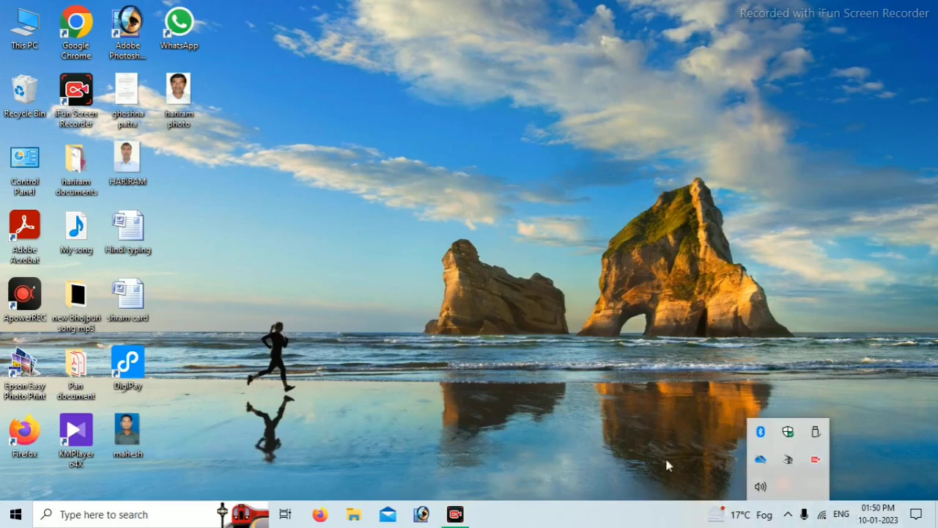
{"action": "left_click", "coordinate": [797, 332]}
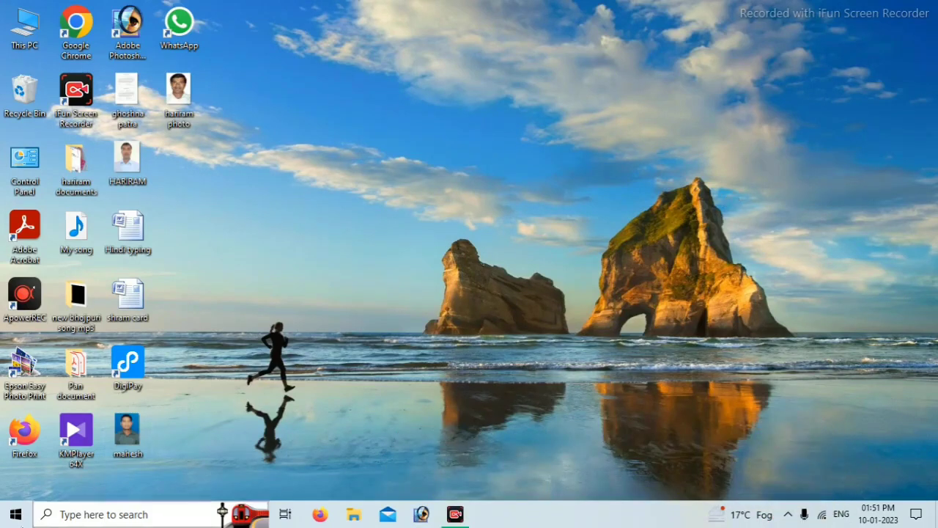
Step: Open Windows Settings in a maximized window and go to the Taskbar page of the Personalization settings
{"action": "left_click", "coordinate": [12, 518]}
{"action": "mouse_move", "coordinate": [13, 451]}
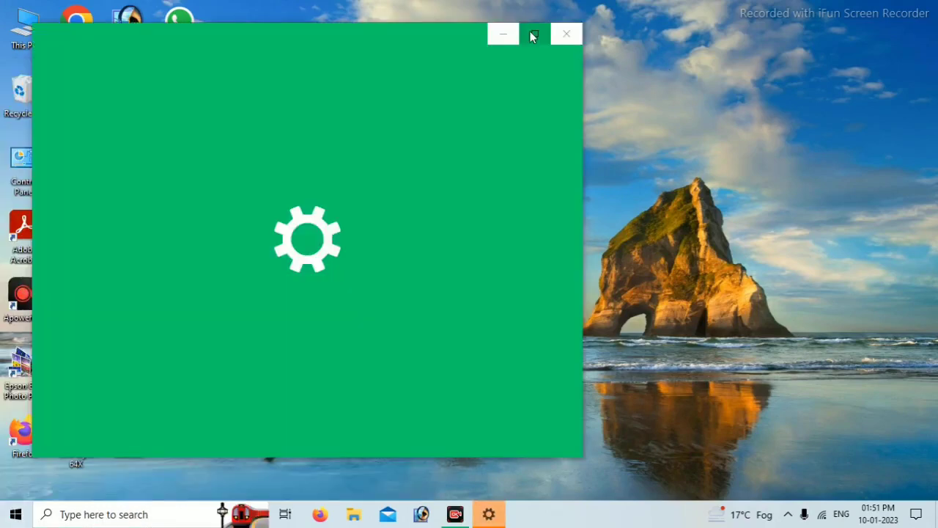
{"action": "left_click", "coordinate": [536, 35]}
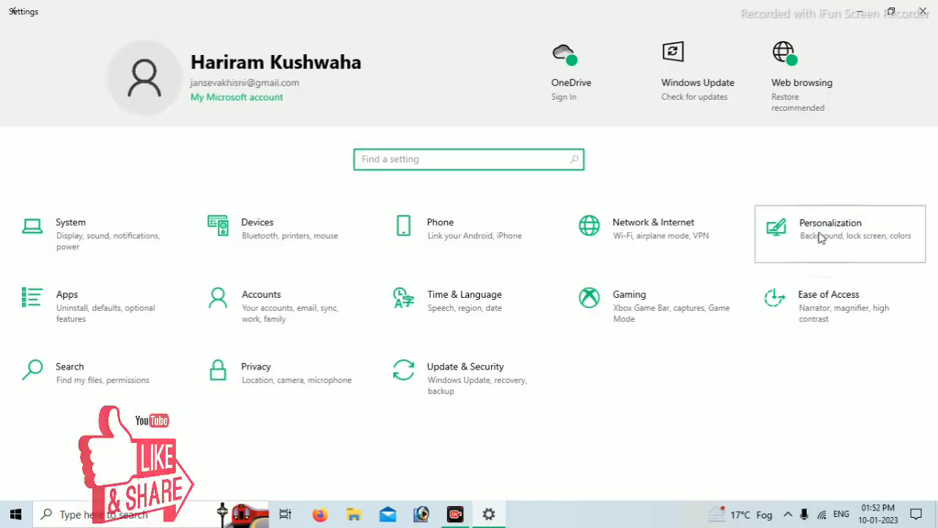
{"action": "left_click", "coordinate": [821, 236]}
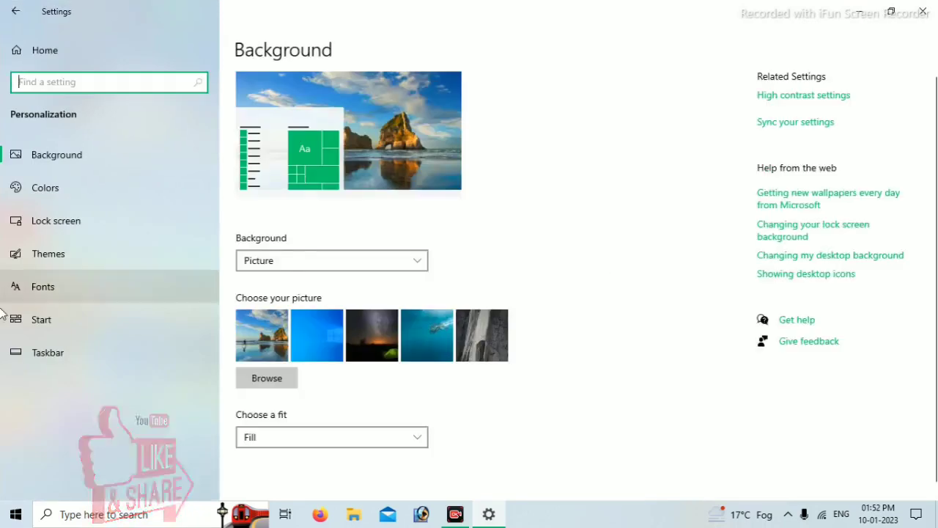
{"action": "left_click", "coordinate": [31, 356]}
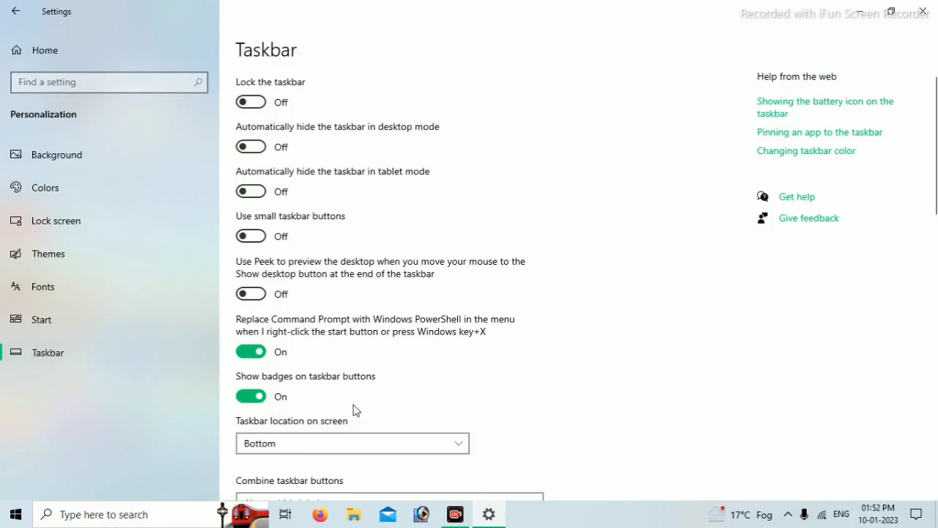
Step: Examine the Power entry among the taskbar's system icon on/off settings, and close Settings
{"action": "scroll", "coordinate": [353, 409], "scroll_direction": "down", "scroll_amount": 5}
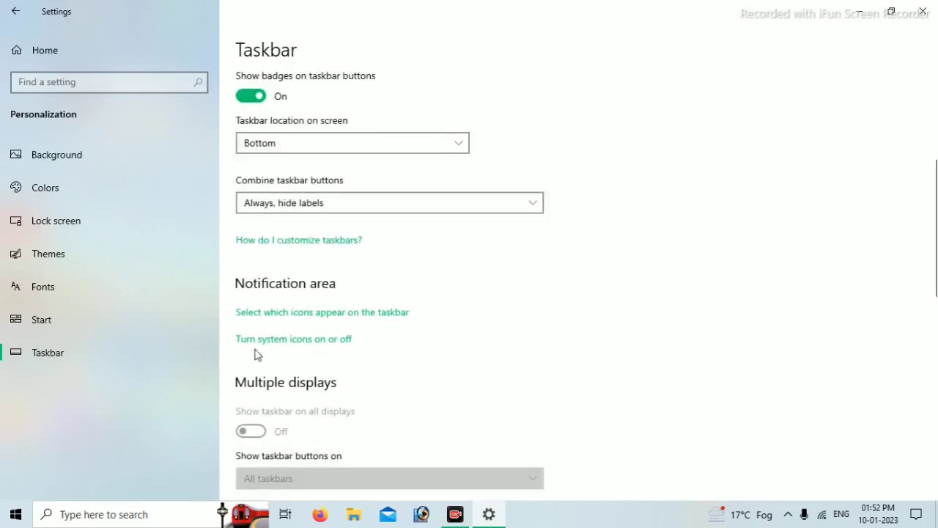
{"action": "left_click", "coordinate": [298, 343]}
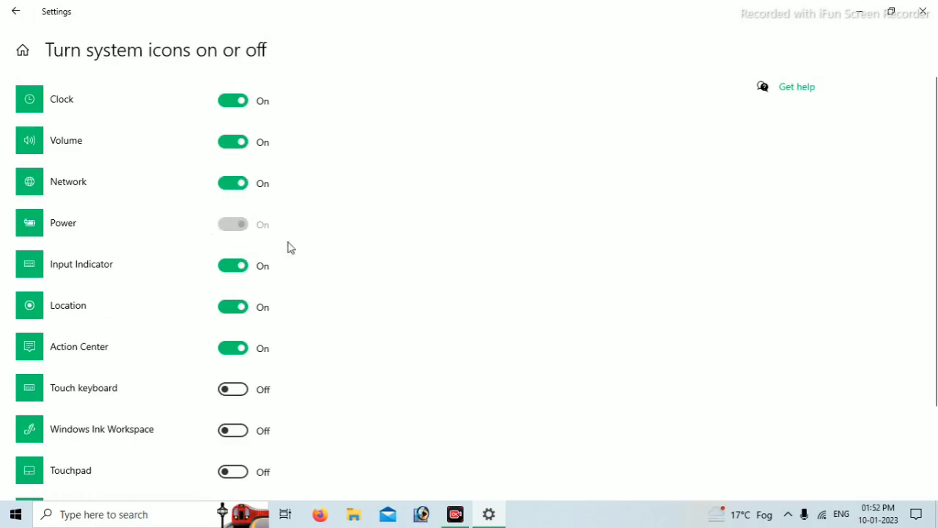
{"action": "scroll", "coordinate": [249, 440], "scroll_direction": "down", "scroll_amount": 3}
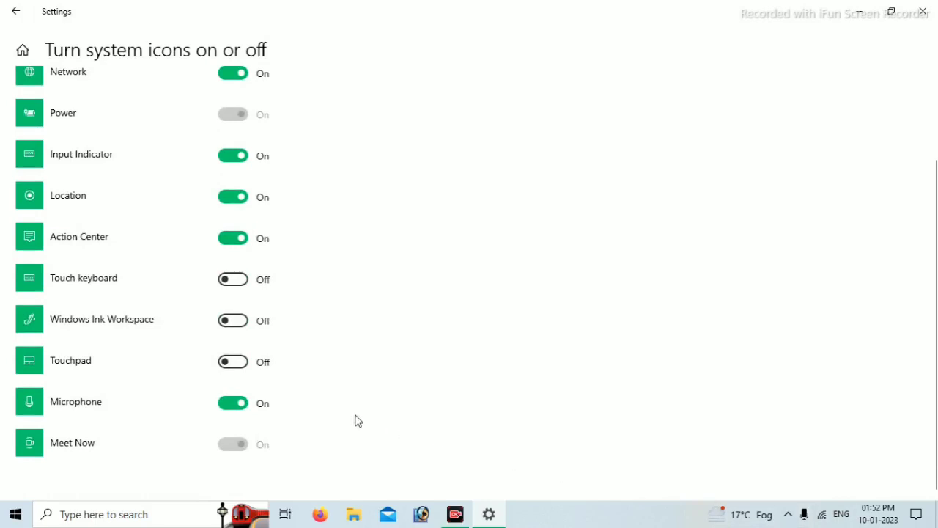
{"action": "scroll", "coordinate": [354, 419], "scroll_direction": "up", "scroll_amount": 3}
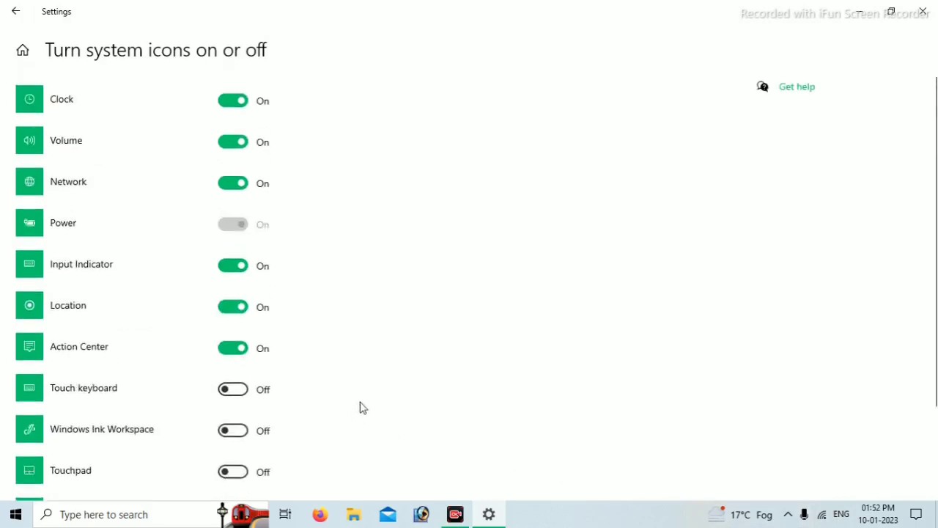
{"action": "left_click", "coordinate": [923, 13]}
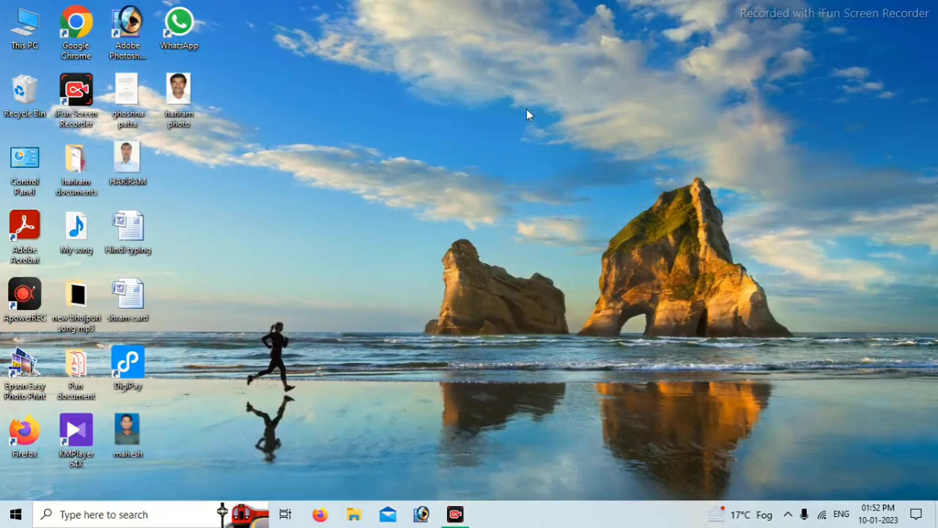
Step: Open Computer Management from This PC and show the Device Manager
{"action": "key", "text": "super+e"}
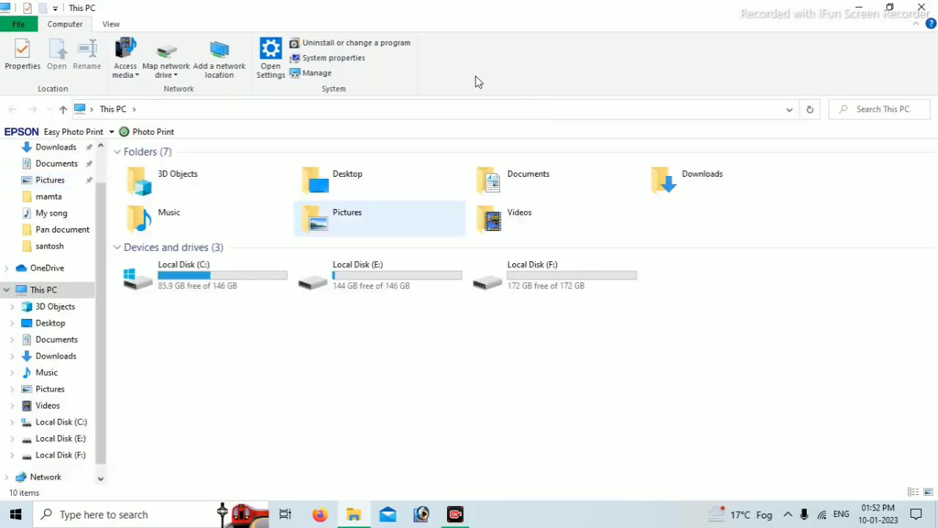
{"action": "left_click", "coordinate": [317, 74]}
{"action": "left_click", "coordinate": [318, 76]}
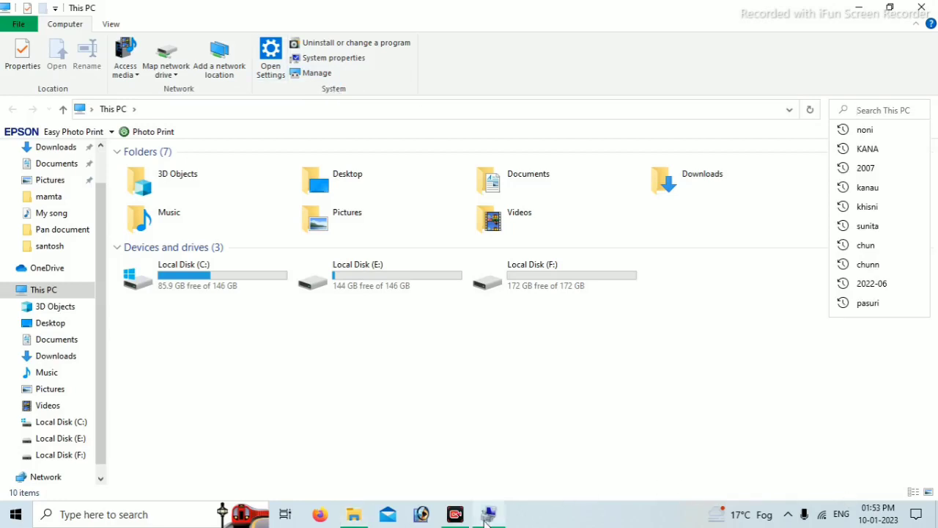
{"action": "left_click", "coordinate": [489, 516]}
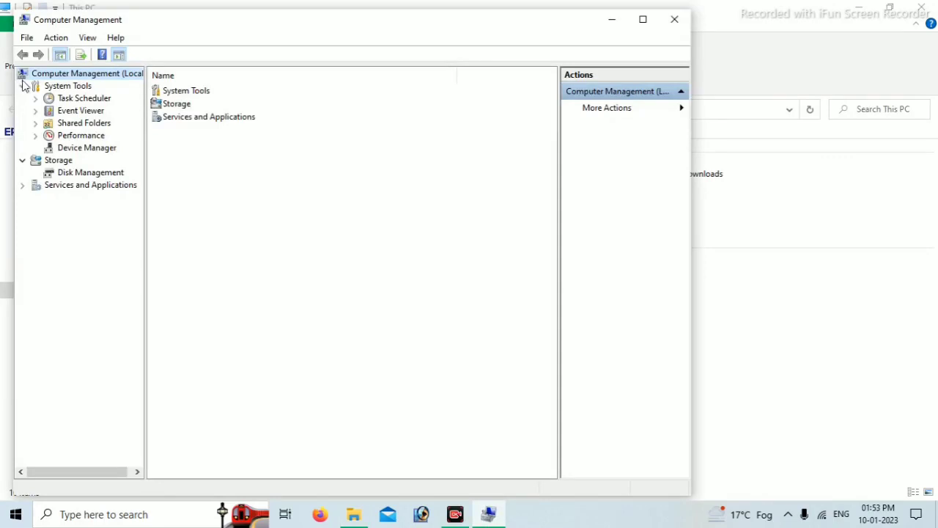
{"action": "left_click", "coordinate": [90, 148]}
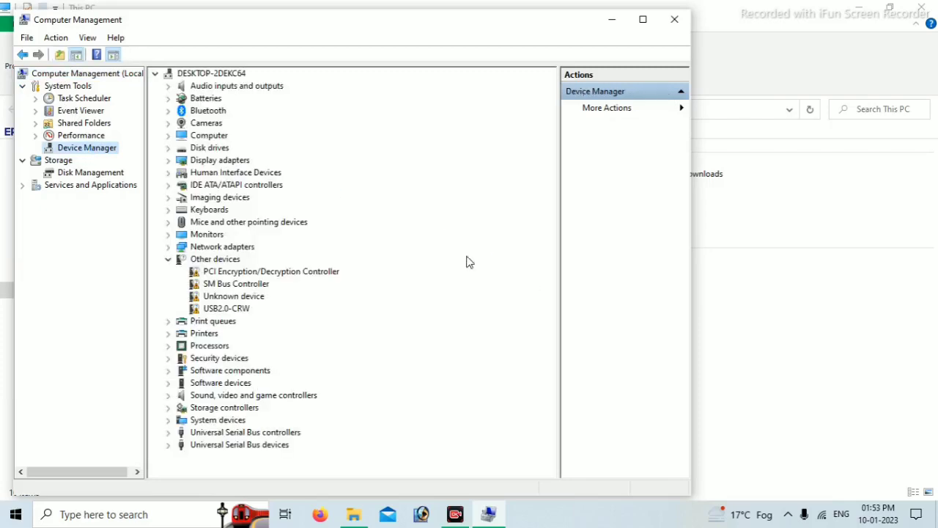
Step: Expand the Batteries category and search automatically for an updated driver for the Microsoft AC Adapter
{"action": "left_click", "coordinate": [168, 98]}
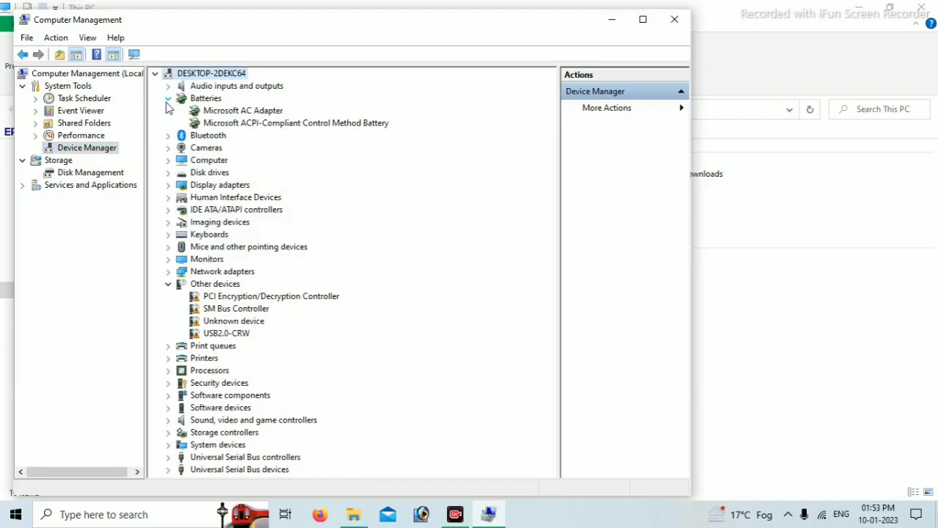
{"action": "right_click", "coordinate": [229, 114]}
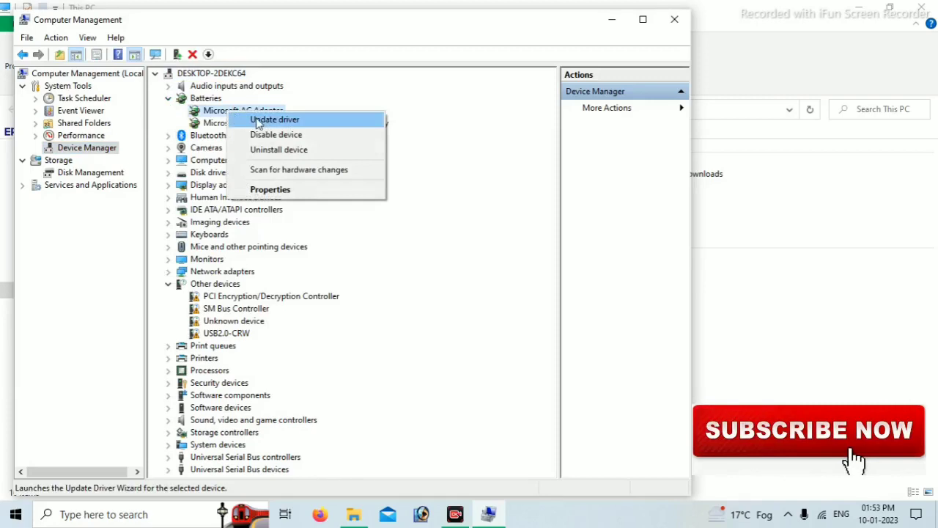
{"action": "left_click", "coordinate": [259, 121]}
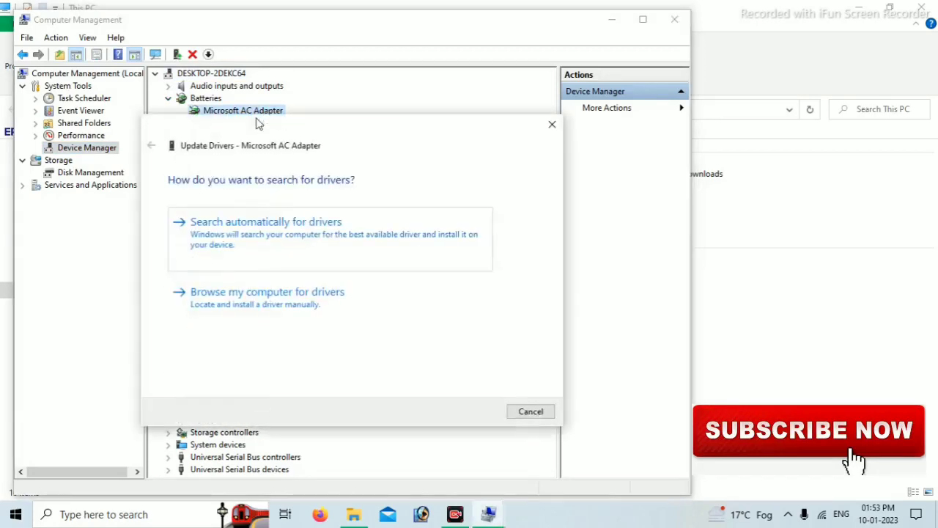
{"action": "left_click", "coordinate": [258, 228]}
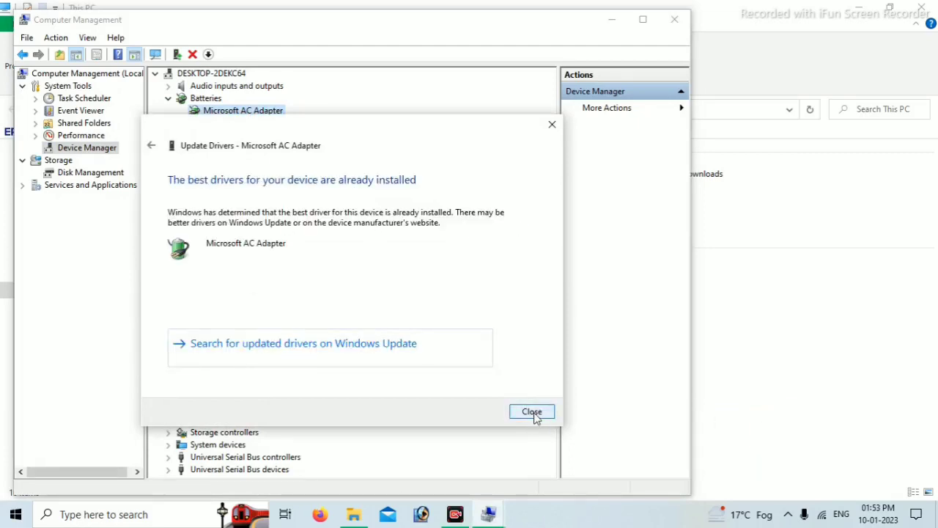
{"action": "left_click", "coordinate": [532, 412]}
{"action": "key", "text": "alt+F4"}
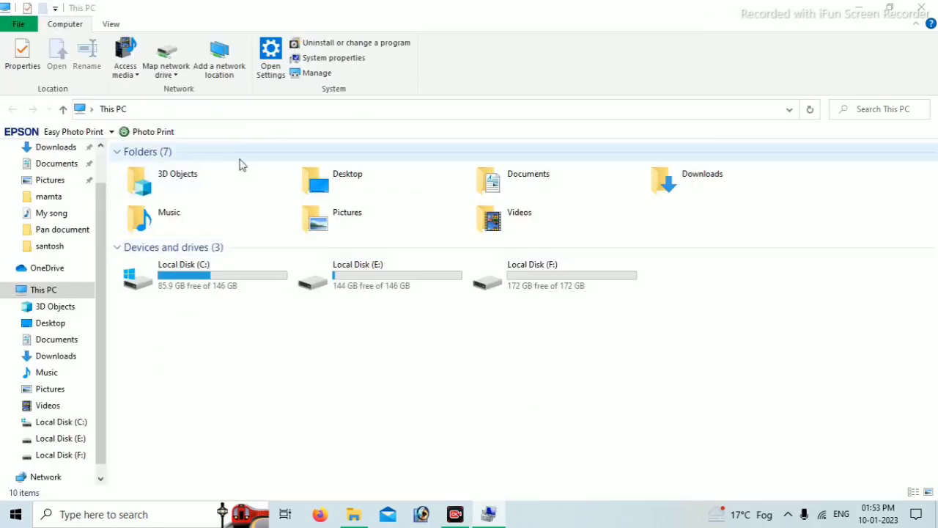
Step: Search automatically for an updated Microsoft ACPI-Compliant Control Method Battery driver, and recheck the hidden notification-area icons
{"action": "left_click", "coordinate": [312, 74]}
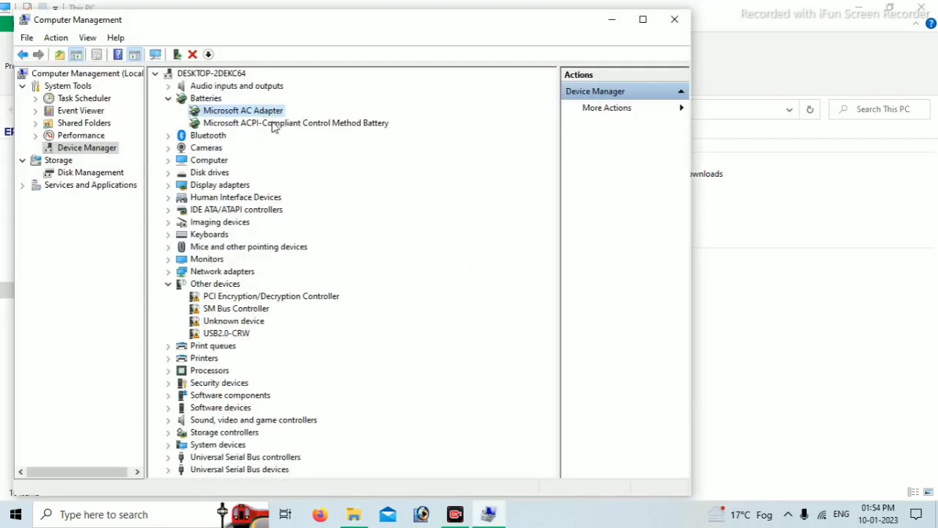
{"action": "left_click", "coordinate": [274, 126]}
{"action": "right_click", "coordinate": [273, 127]}
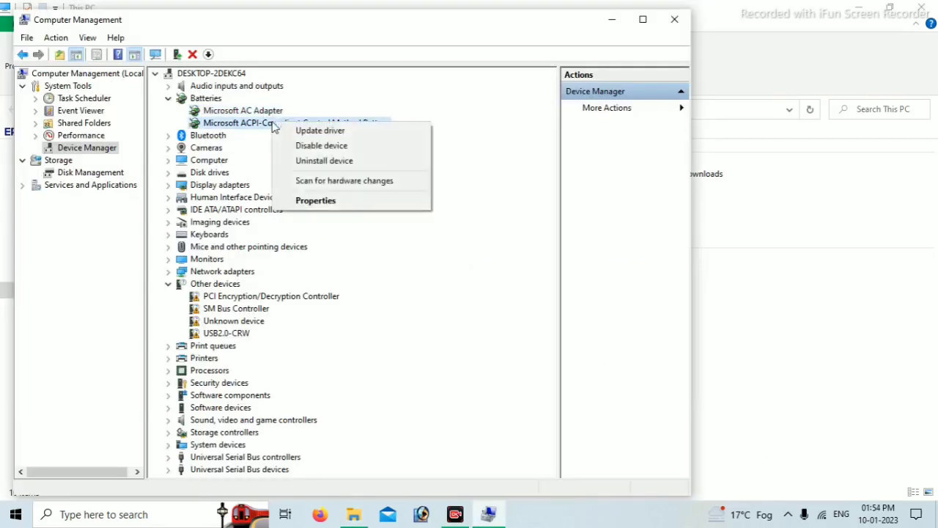
{"action": "left_click", "coordinate": [313, 132]}
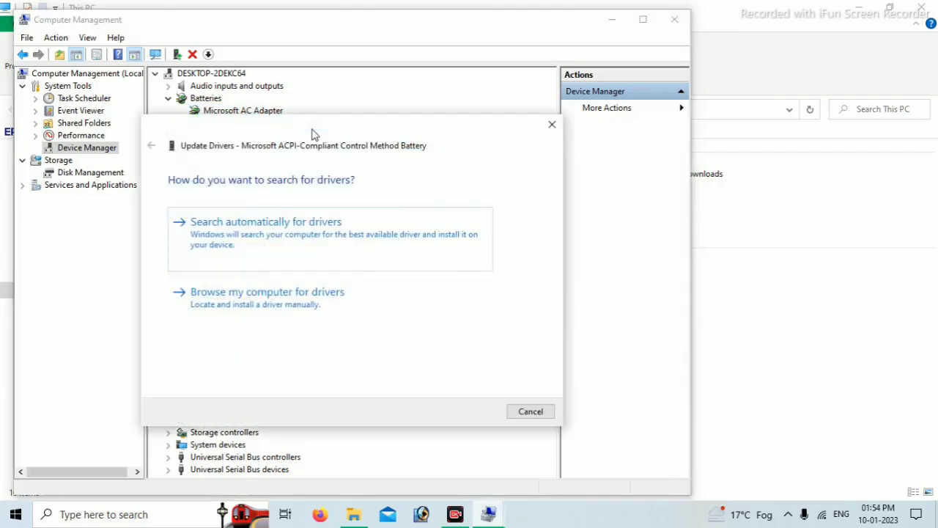
{"action": "left_click", "coordinate": [289, 236]}
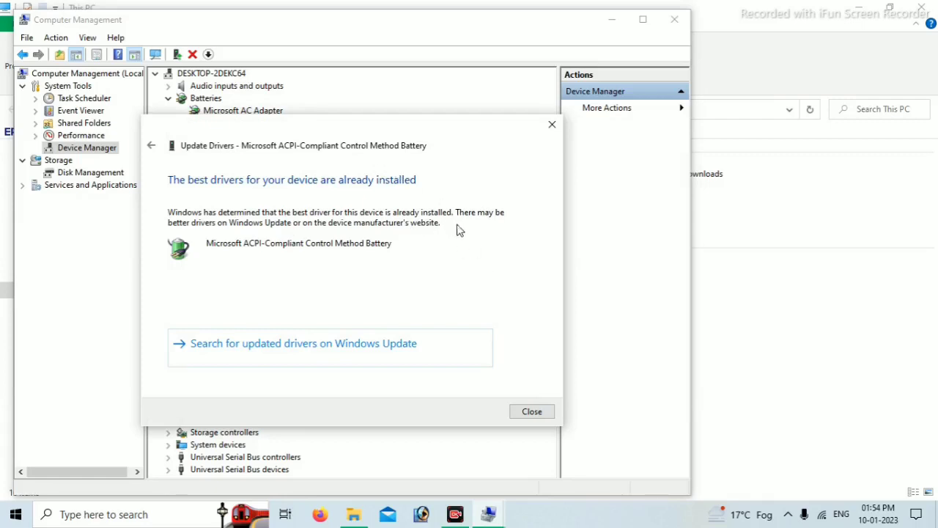
{"action": "left_click", "coordinate": [552, 127]}
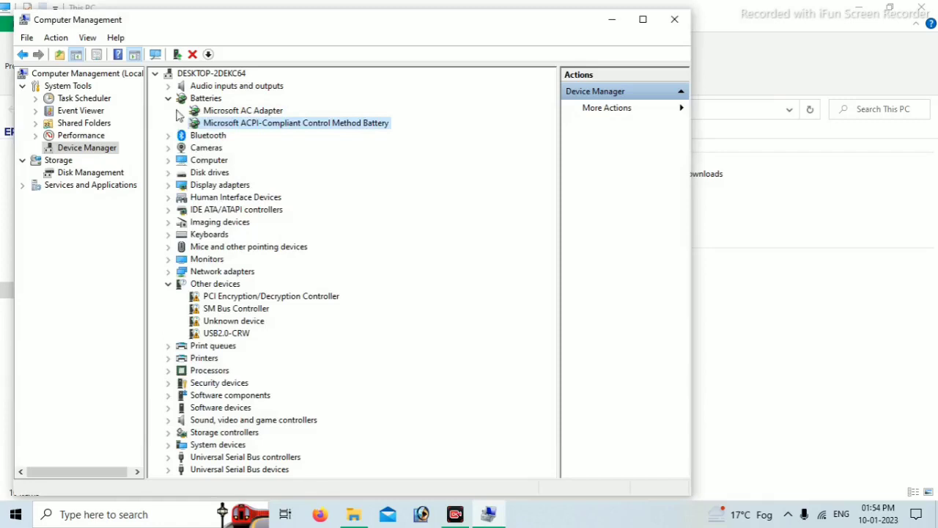
{"action": "left_click", "coordinate": [787, 516]}
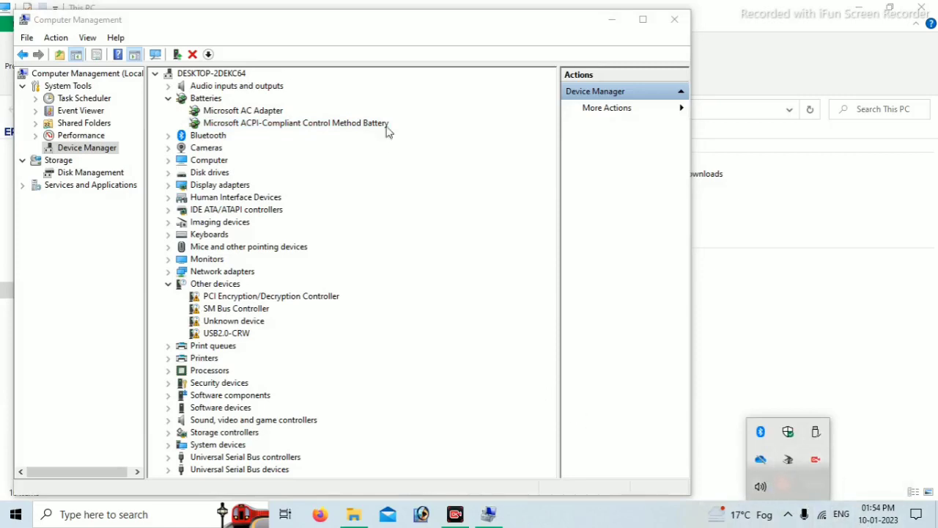
{"action": "left_click", "coordinate": [396, 89]}
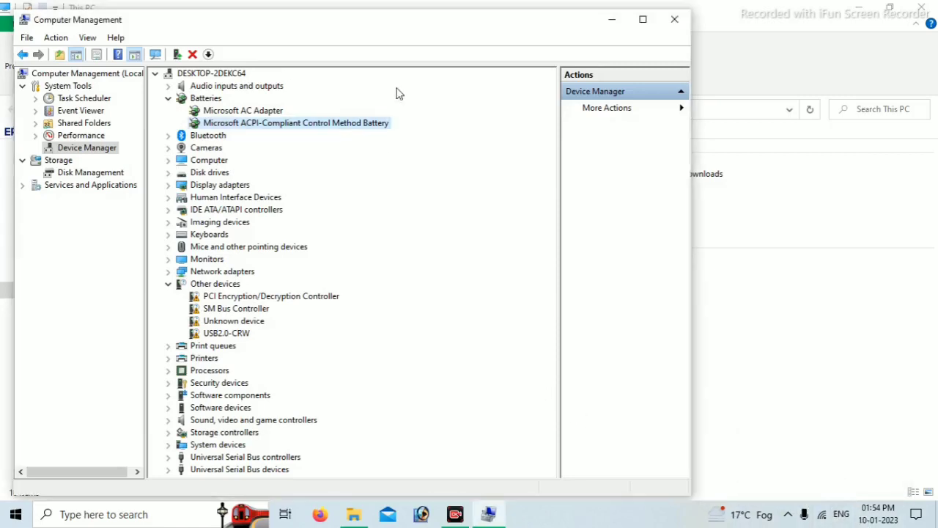
Step: Disable the Microsoft AC Adapter device under Batteries and confirm the warning
{"action": "right_click", "coordinate": [207, 99]}
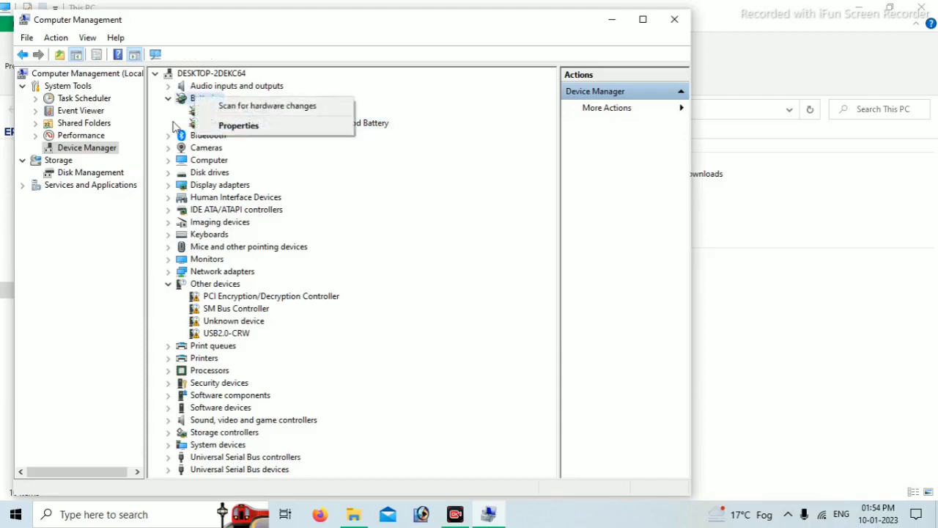
{"action": "right_click", "coordinate": [221, 113]}
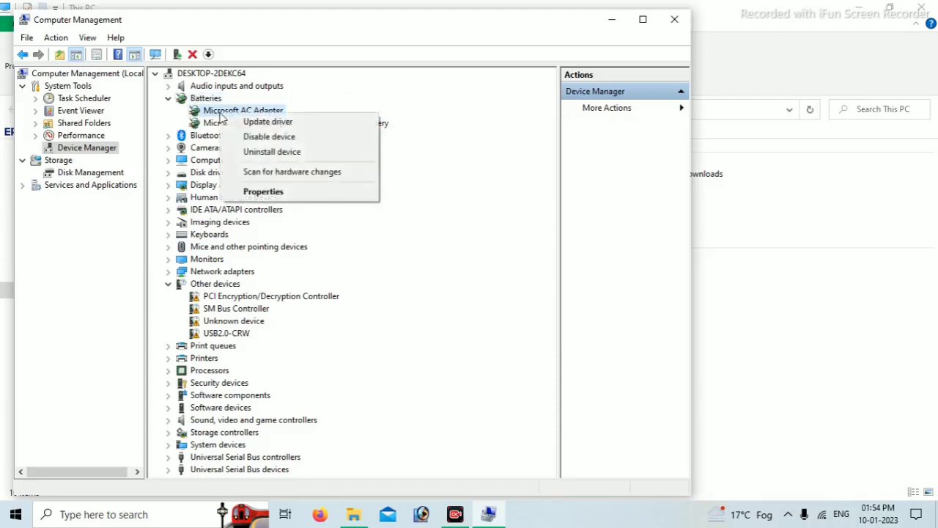
{"action": "left_click", "coordinate": [273, 141]}
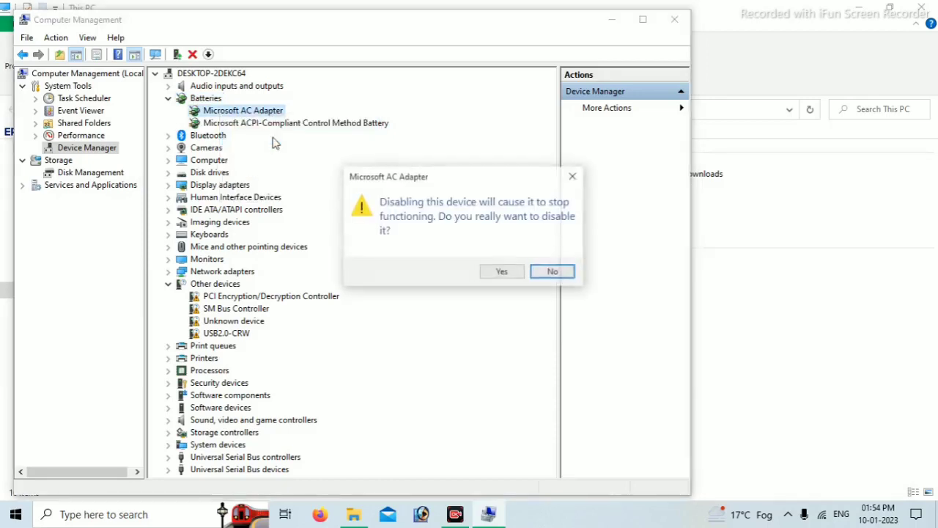
{"action": "left_click", "coordinate": [500, 272]}
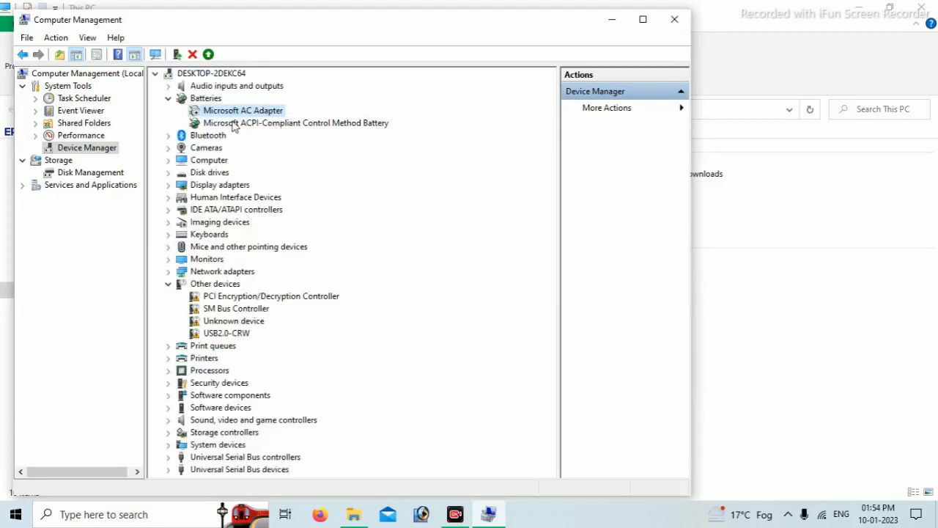
Step: Disable the Microsoft ACPI-Compliant Control Method Battery device and scan for hardware changes
{"action": "right_click", "coordinate": [233, 124]}
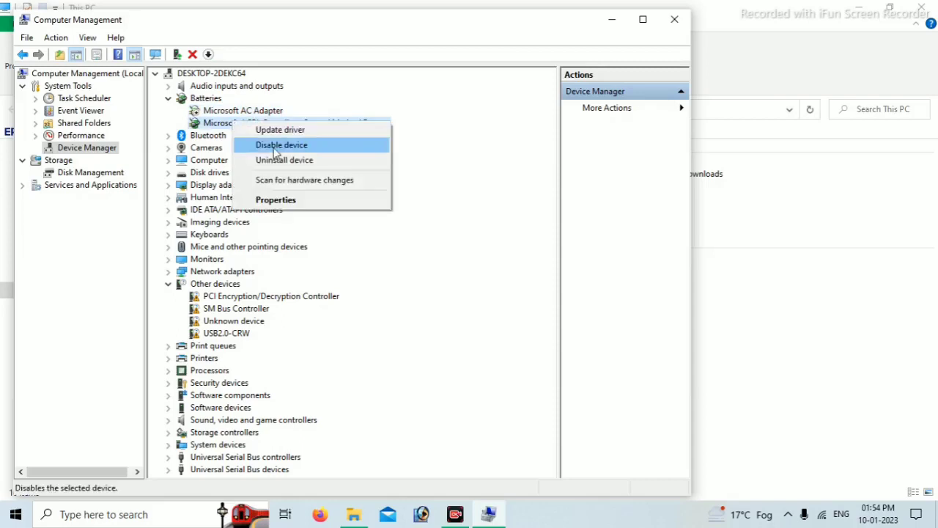
{"action": "left_click", "coordinate": [276, 151]}
{"action": "left_click", "coordinate": [492, 271]}
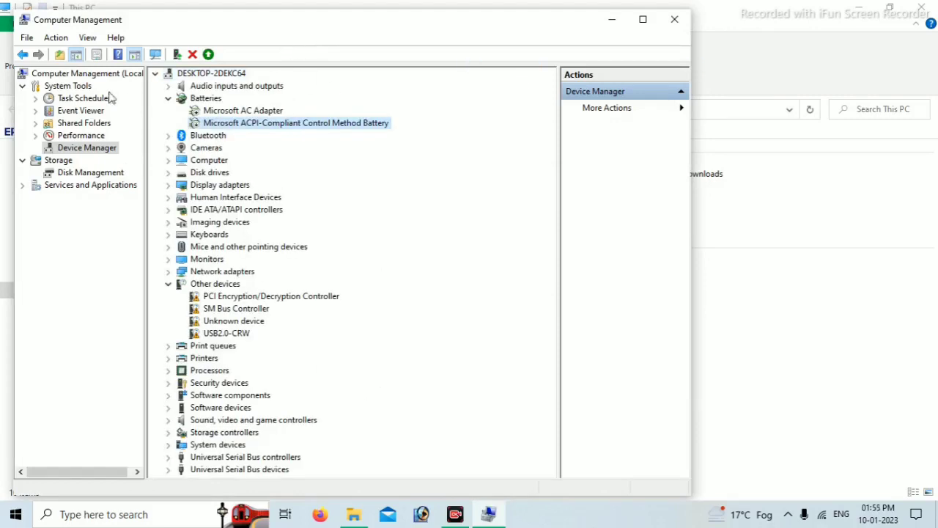
{"action": "left_click", "coordinate": [155, 57]}
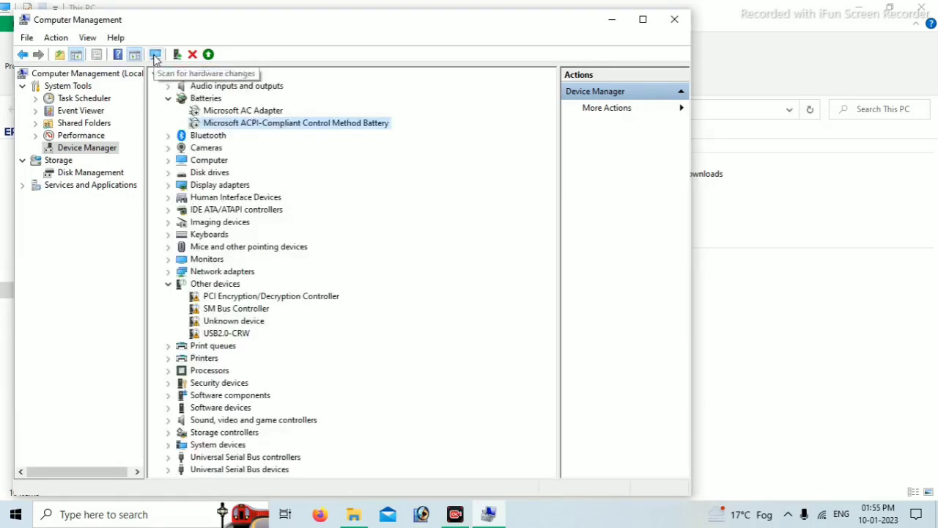
Step: Enable the Microsoft AC Adapter device under Batteries again
{"action": "left_click", "coordinate": [216, 113]}
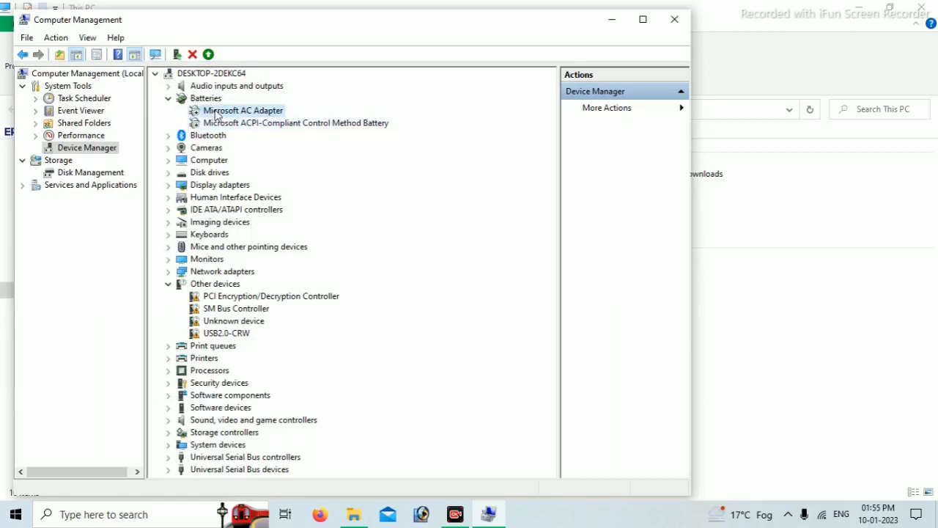
{"action": "right_click", "coordinate": [217, 115]}
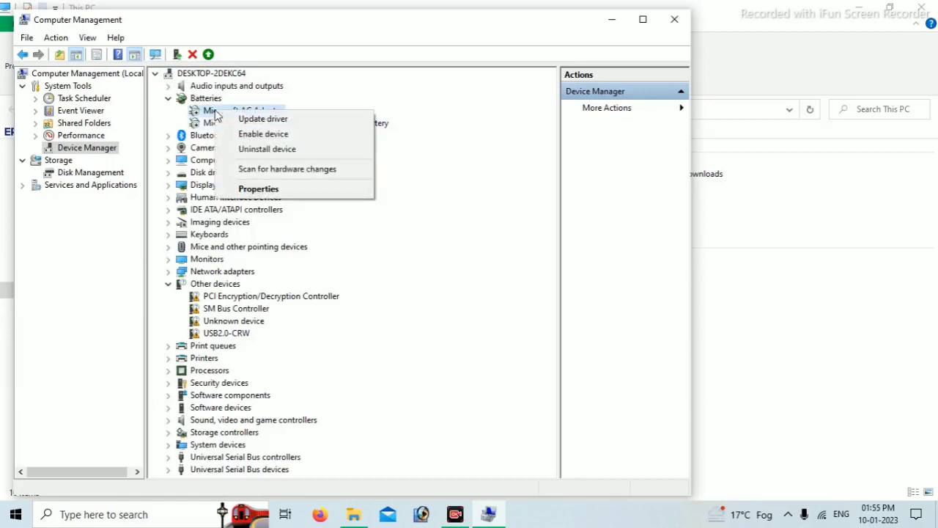
{"action": "left_click", "coordinate": [248, 134]}
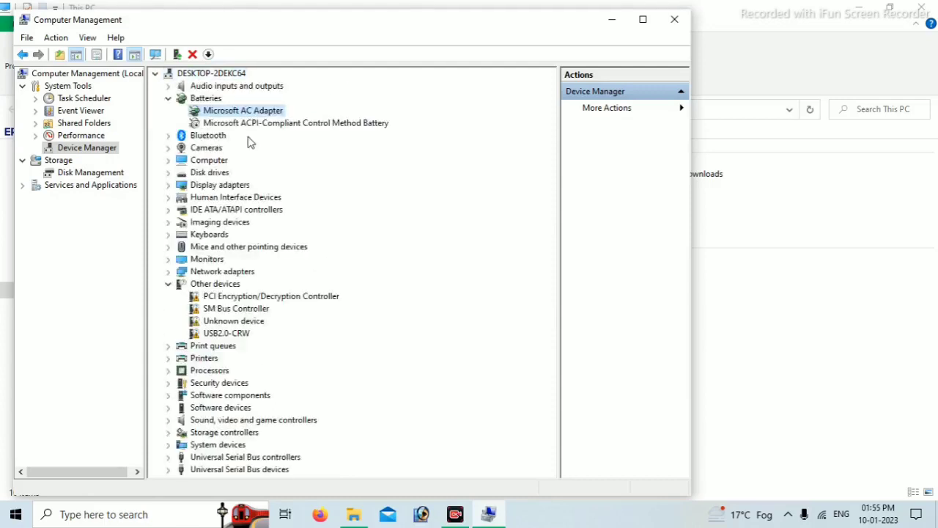
Step: Enable the Microsoft ACPI-Compliant Control Method Battery device again and check the taskbar for the battery icon
{"action": "left_click", "coordinate": [233, 124]}
{"action": "right_click", "coordinate": [234, 129]}
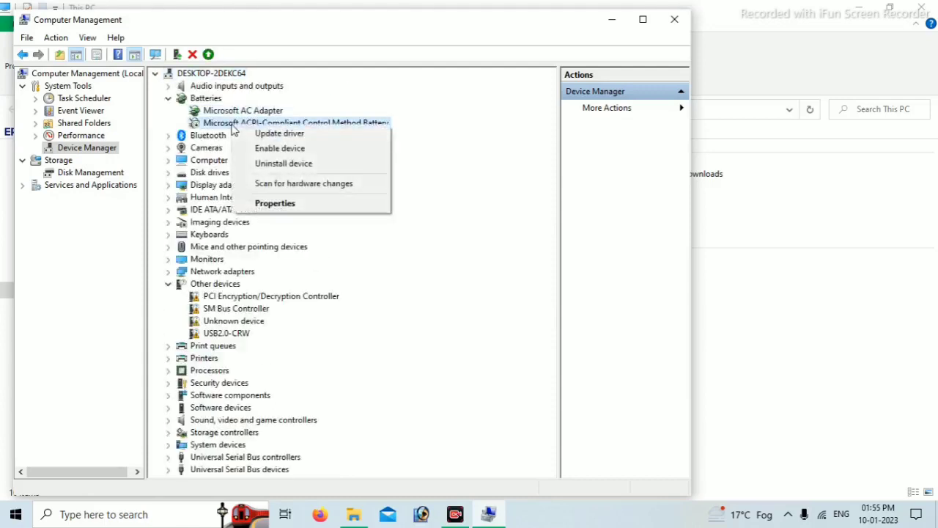
{"action": "left_click", "coordinate": [268, 149]}
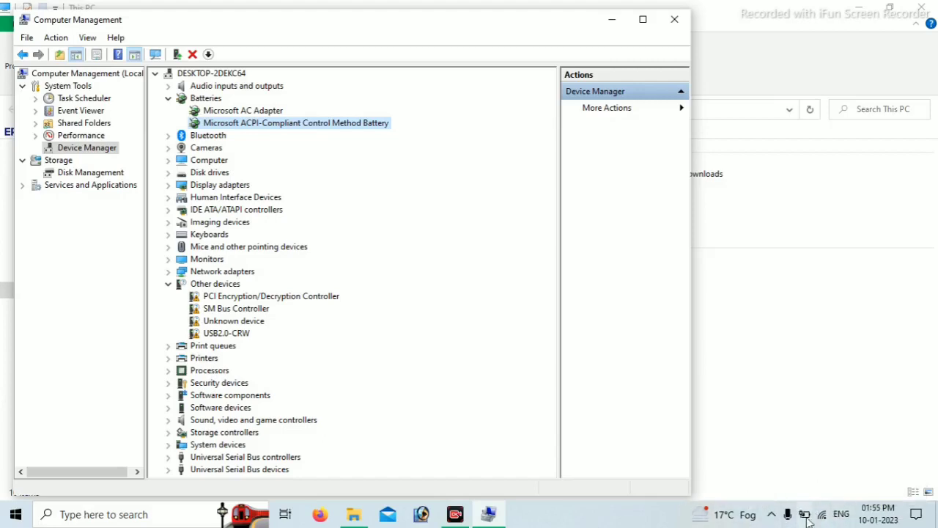
{"action": "mouse_move", "coordinate": [808, 520]}
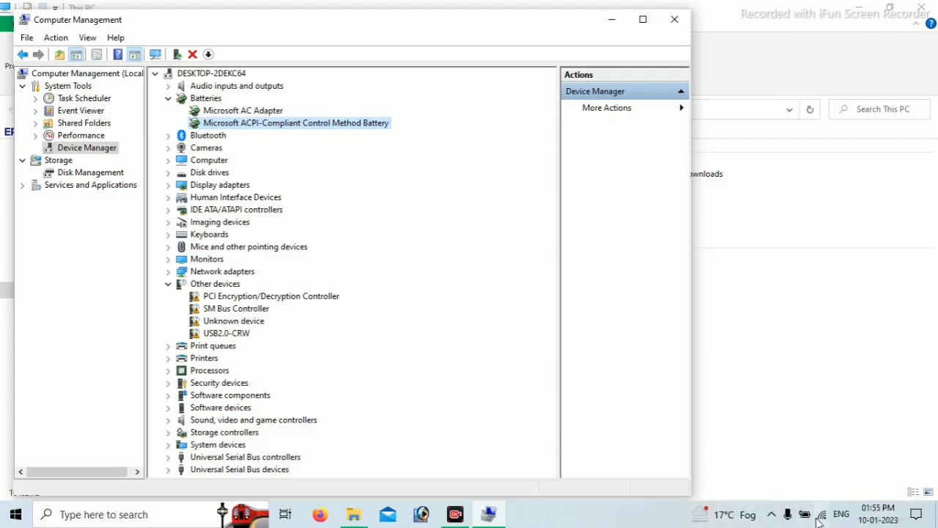